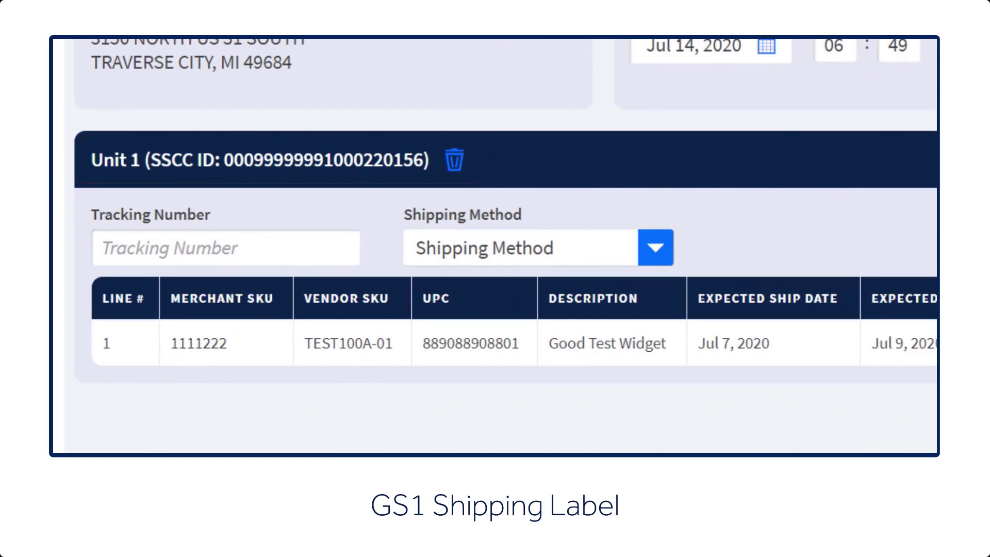
# - Complete Unit 1 with tracking number 1234567, Central Freight Lines, ship quantity 1 and dimensions 10 × 12 × 15 in at 20 lb, and confirm the shipment
pyautogui.write('1234567')
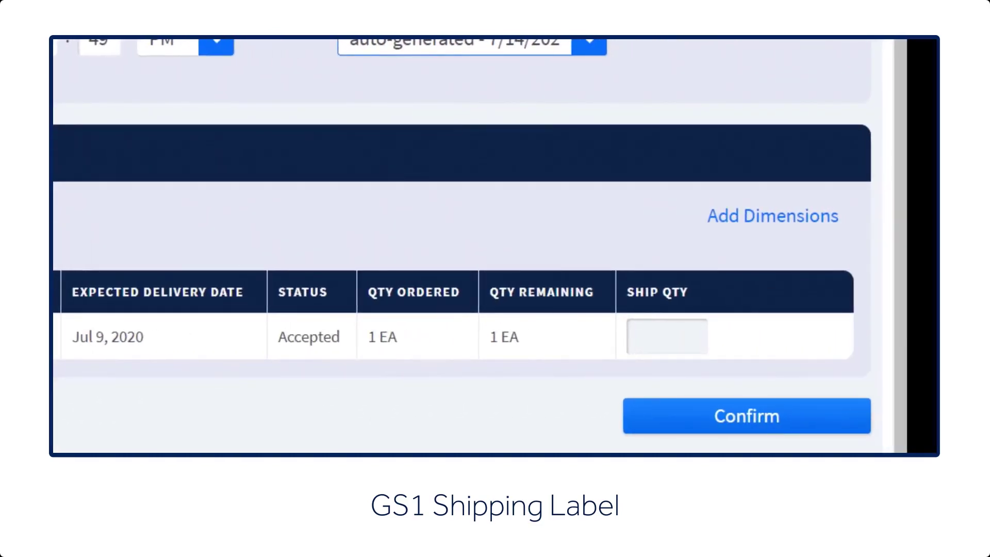
pyautogui.write('1')
pyautogui.click(738, 224)
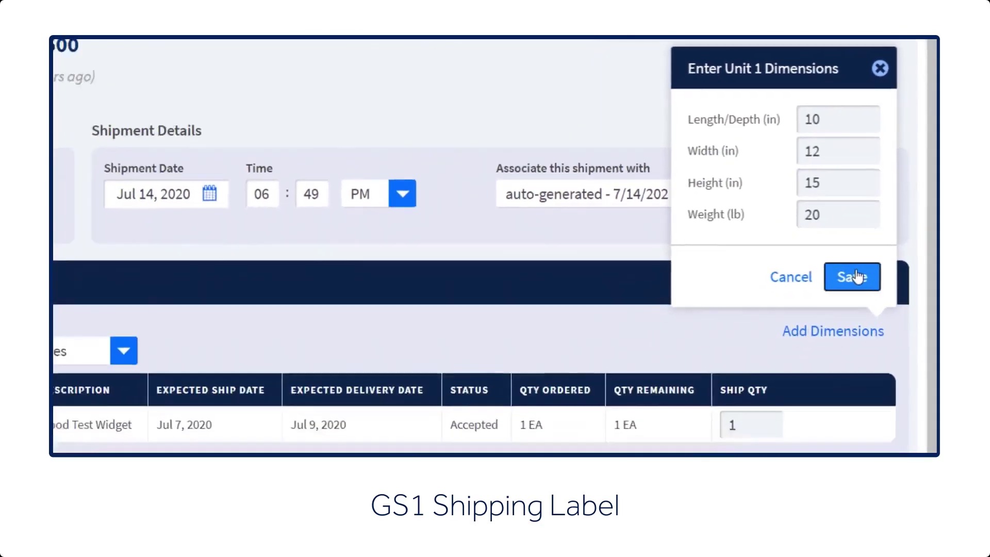
pyautogui.click(834, 345)
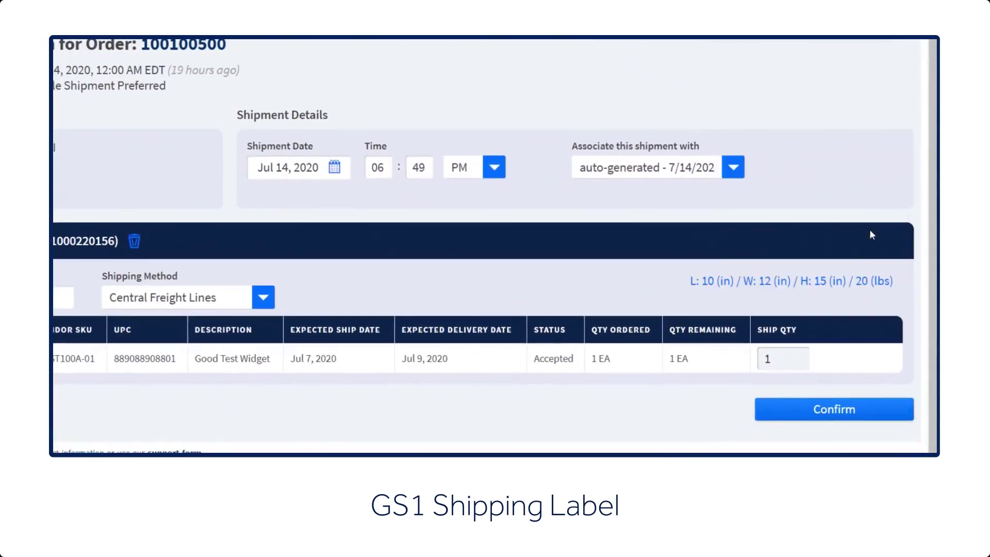
pyautogui.click(785, 413)
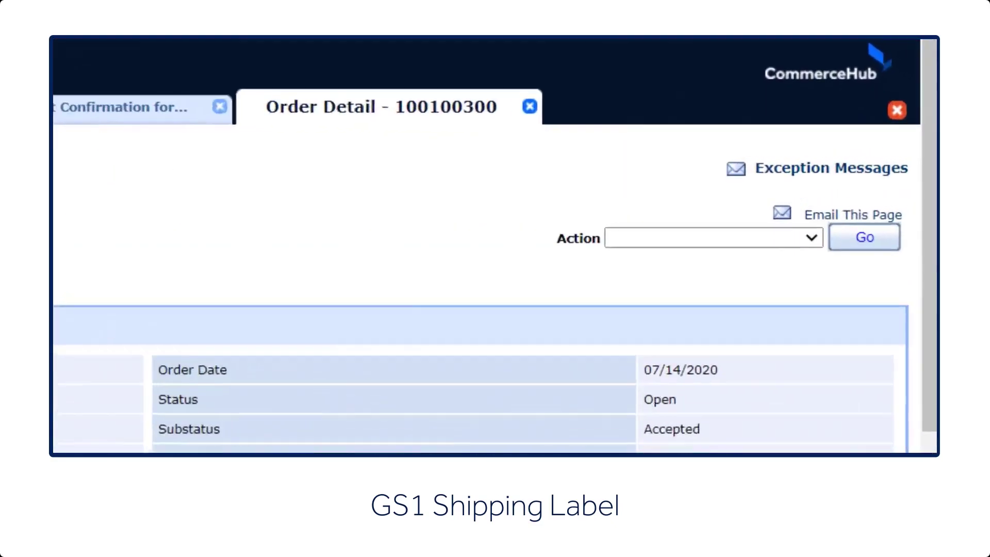
# - Submit a Packing Slip Reprint Request for the open order with ship quantity 1 for the Good and Better Test Widgets
pyautogui.click(616, 251)
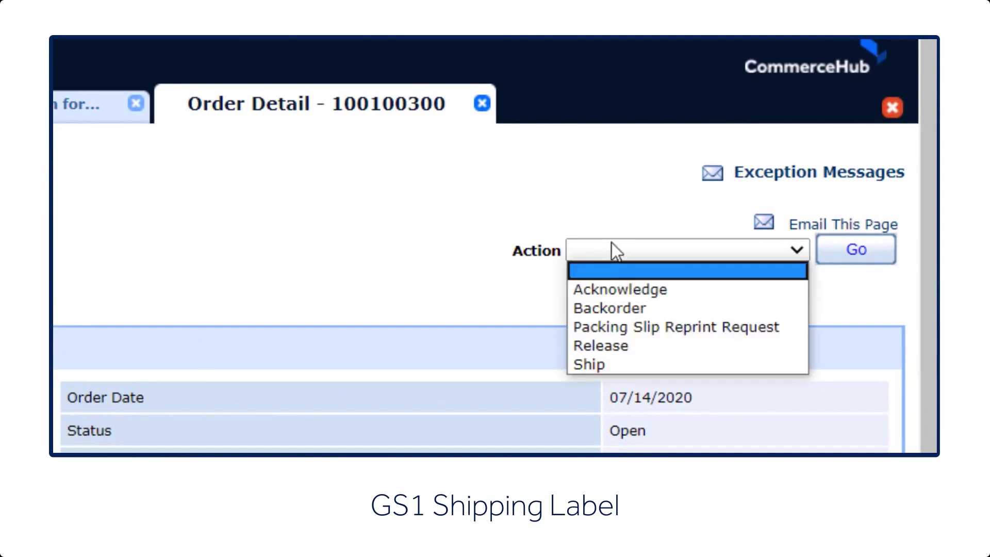
pyautogui.click(630, 337)
pyautogui.click(851, 252)
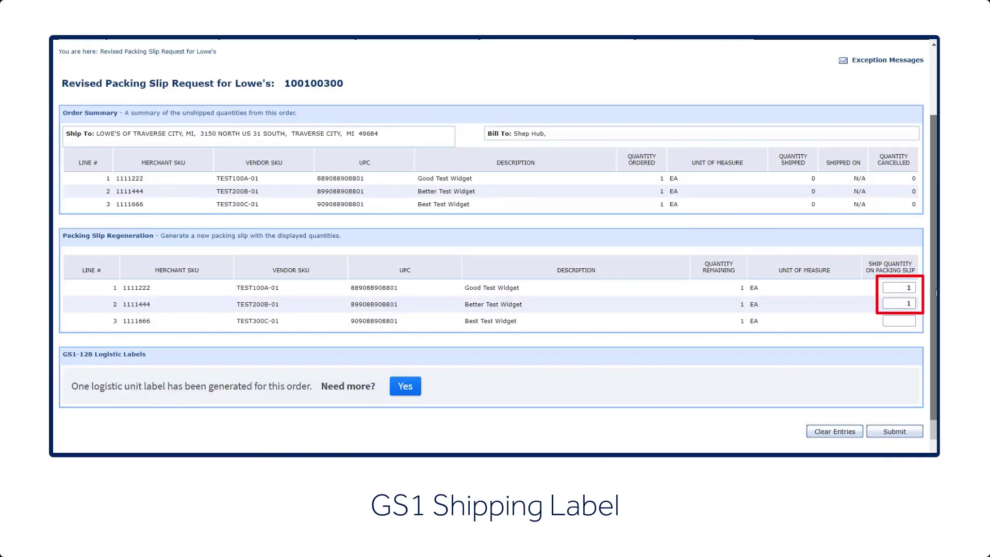
pyautogui.click(895, 431)
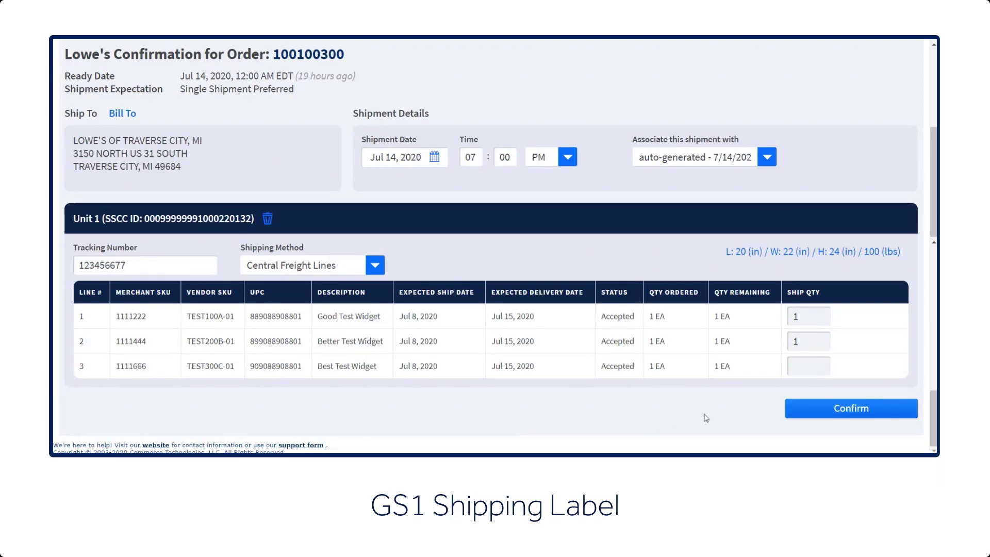
# - Confirm Unit 1's shipment via Central Freight Lines with ship quantity 1 on lines 1 and 2, dimensions 20 × 22 × 24 in and 100 lb
pyautogui.click(825, 409)
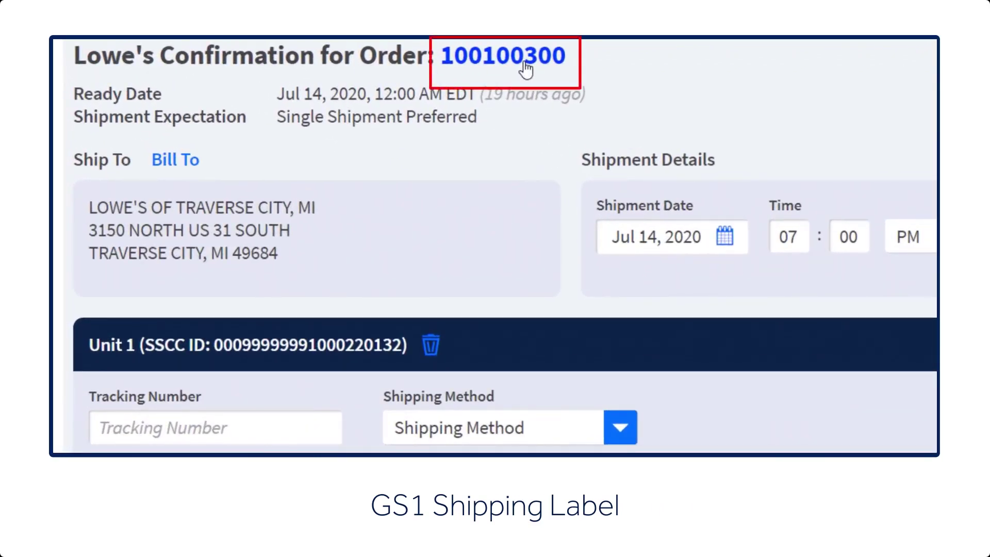
# - Open the order's details from the shipment confirmation and submit a Packing Slip Reprint Request with ship quantity 1 on lines 1 and 2
pyautogui.click(525, 64)
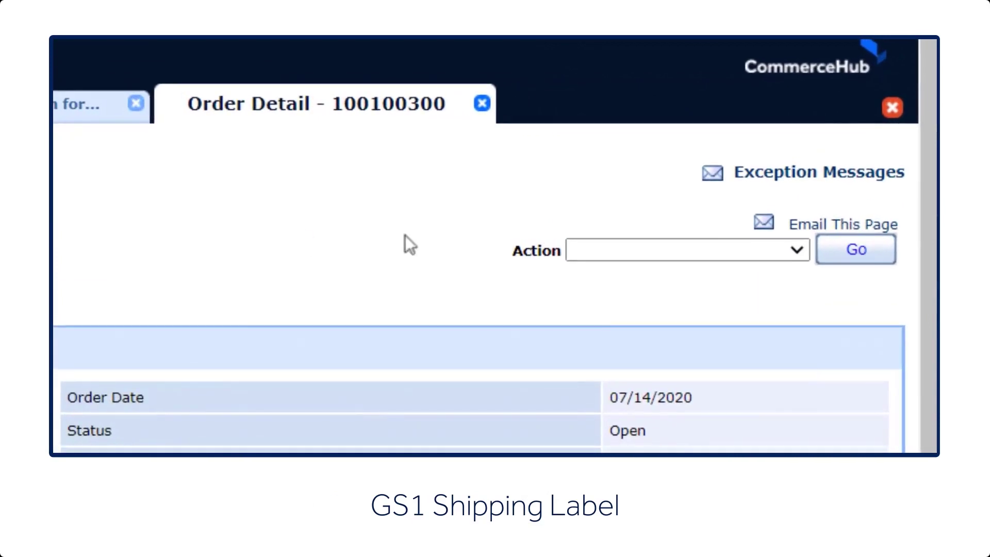
pyautogui.click(649, 251)
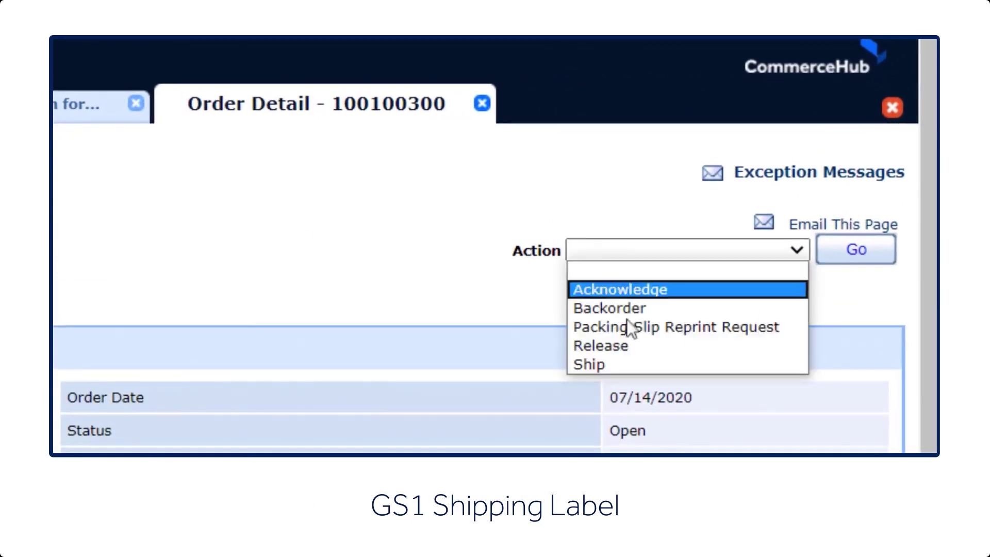
pyautogui.click(630, 334)
pyautogui.click(856, 250)
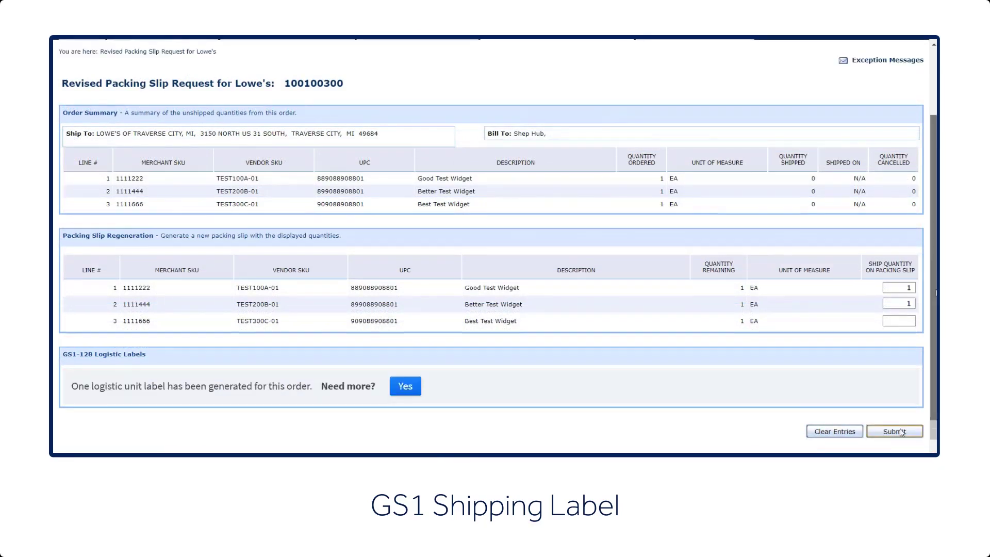
pyautogui.click(895, 430)
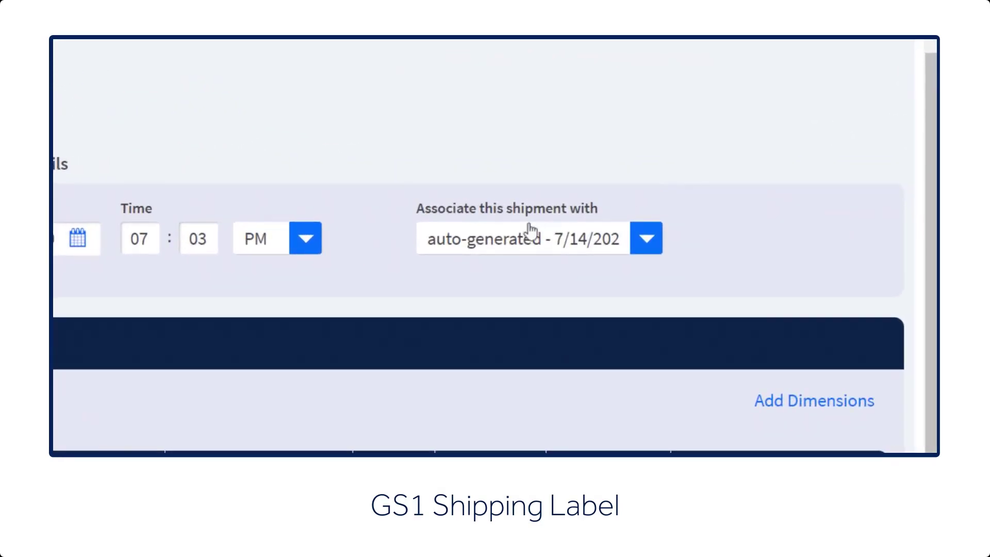
# - Associate the shipment with Reprint Generated Set - 7/14/2020, 7:04 PM, and add Unit 1 and Unit 2 to Pallet 1
pyautogui.click(506, 236)
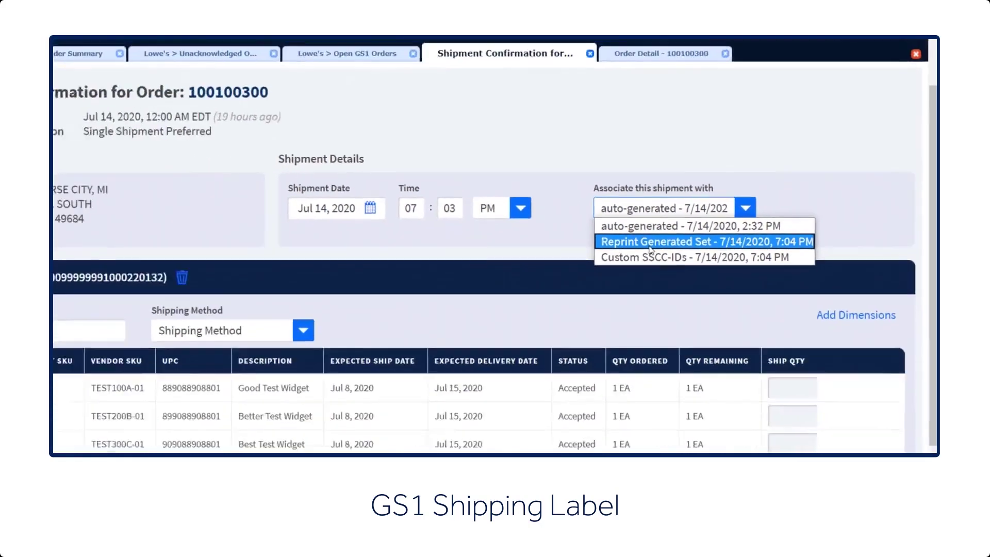
pyautogui.click(500, 291)
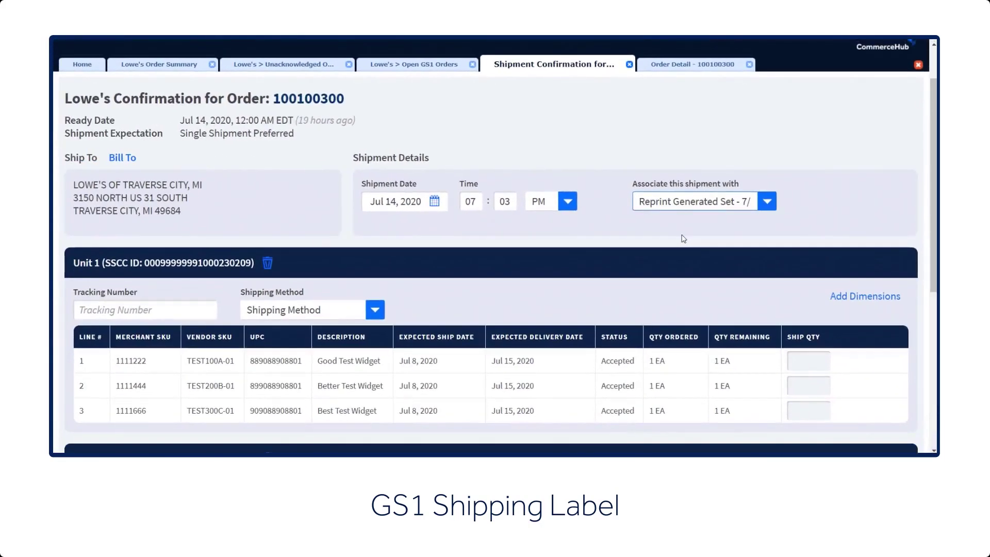
pyautogui.scroll(-4, 683, 239)
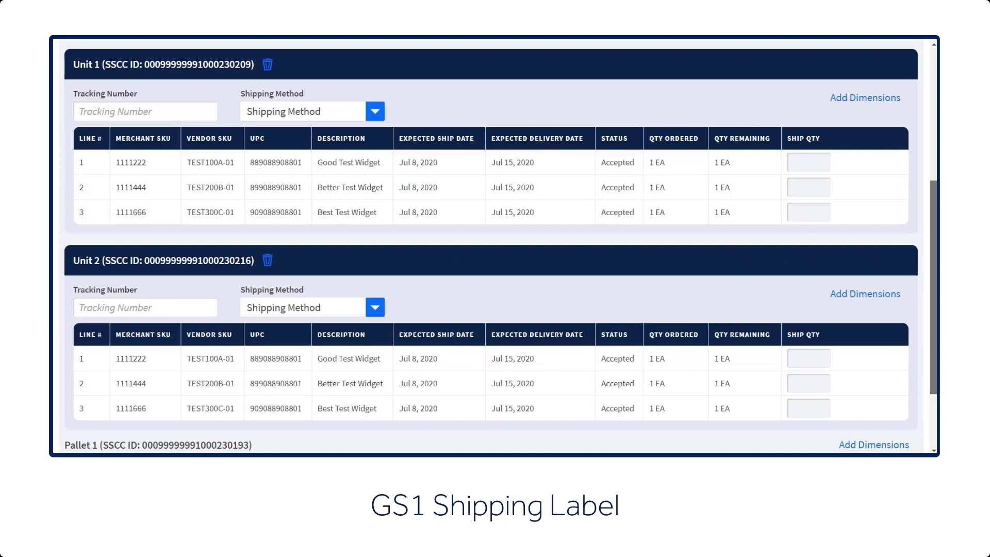
pyautogui.scroll(-2, 134, 399)
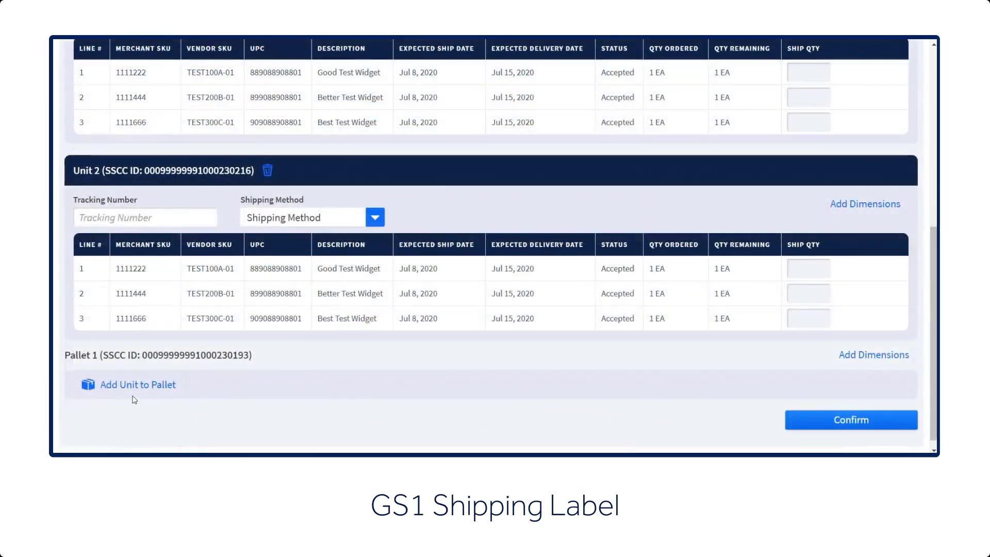
pyautogui.click(135, 386)
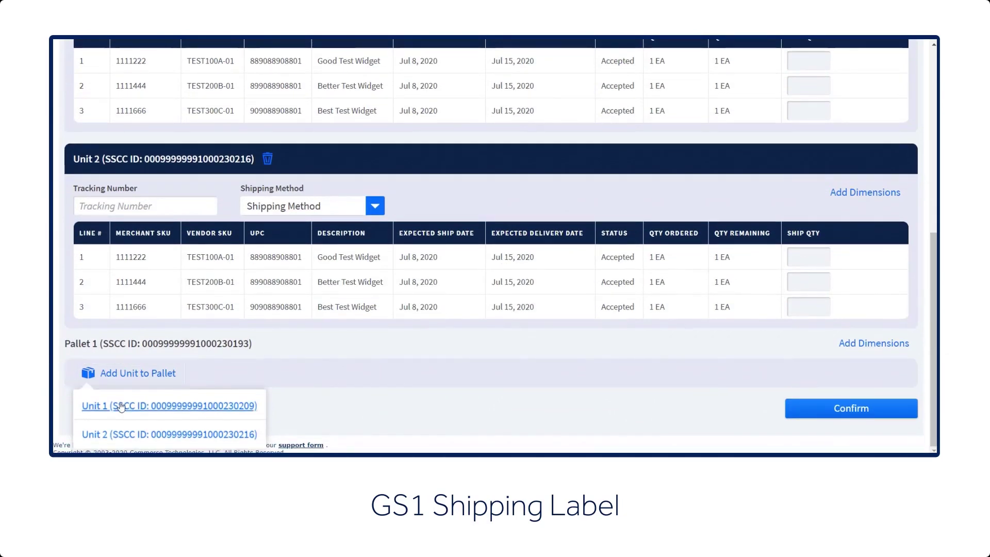
pyautogui.click(121, 407)
pyautogui.click(135, 384)
pyautogui.click(144, 408)
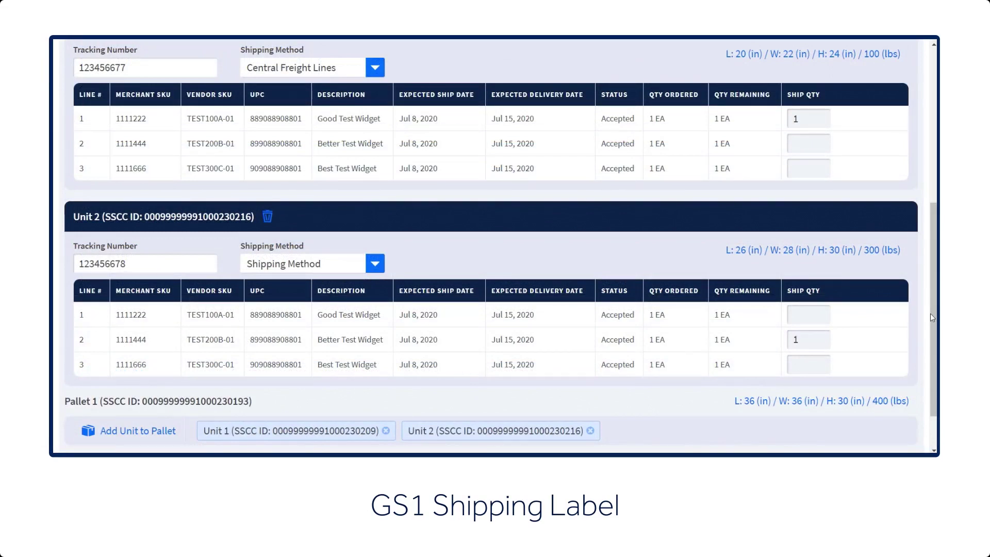
# - Confirm the palletized shipment with one Good Test Widget in Unit 1 and one Better Test Widget in Unit 2
pyautogui.scroll(-1, 930, 313)
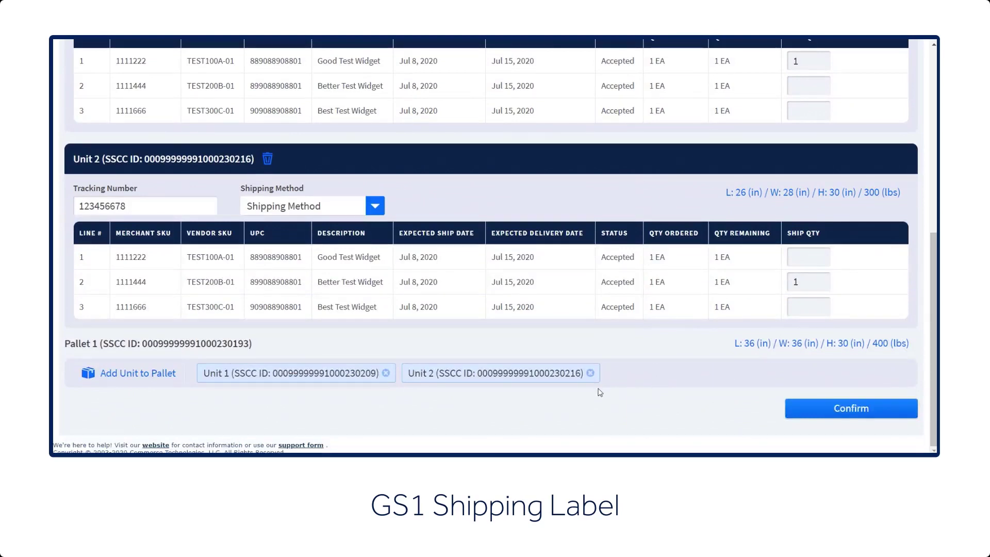
pyautogui.click(834, 408)
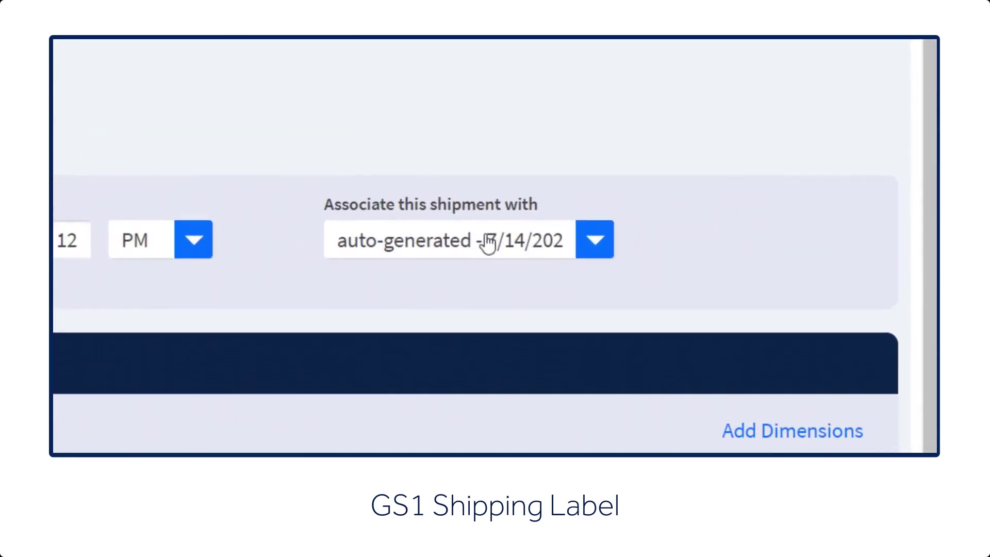
pyautogui.click(487, 243)
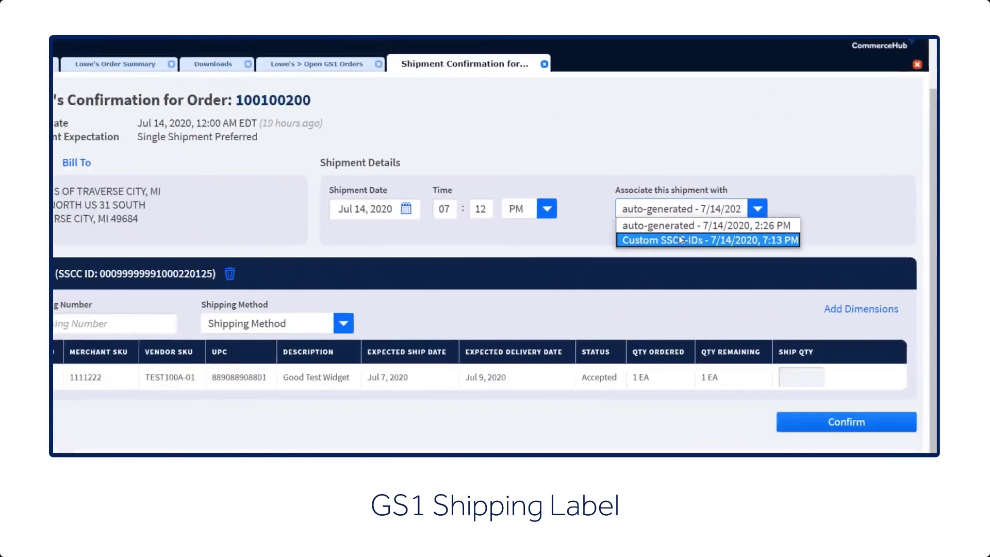
pyautogui.click(500, 284)
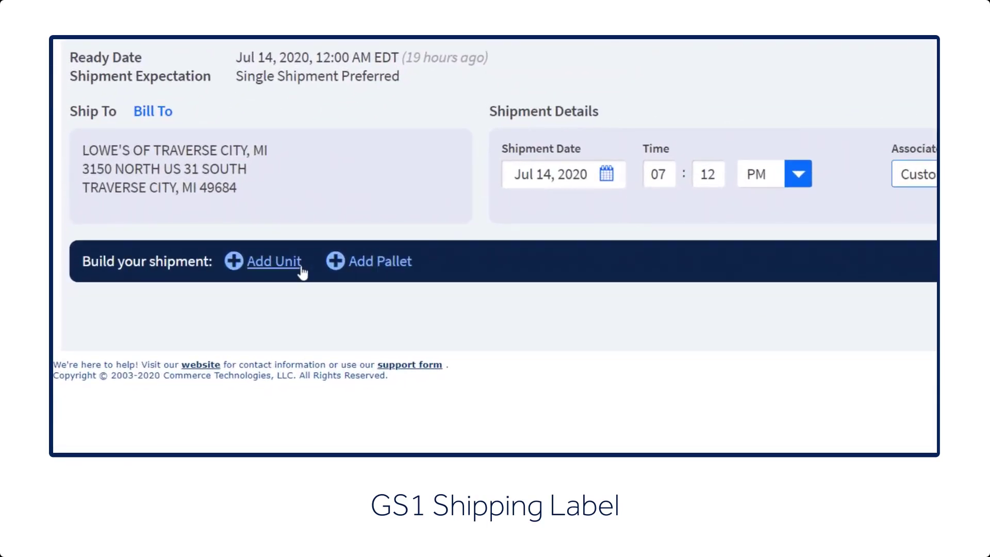
pyautogui.click(301, 271)
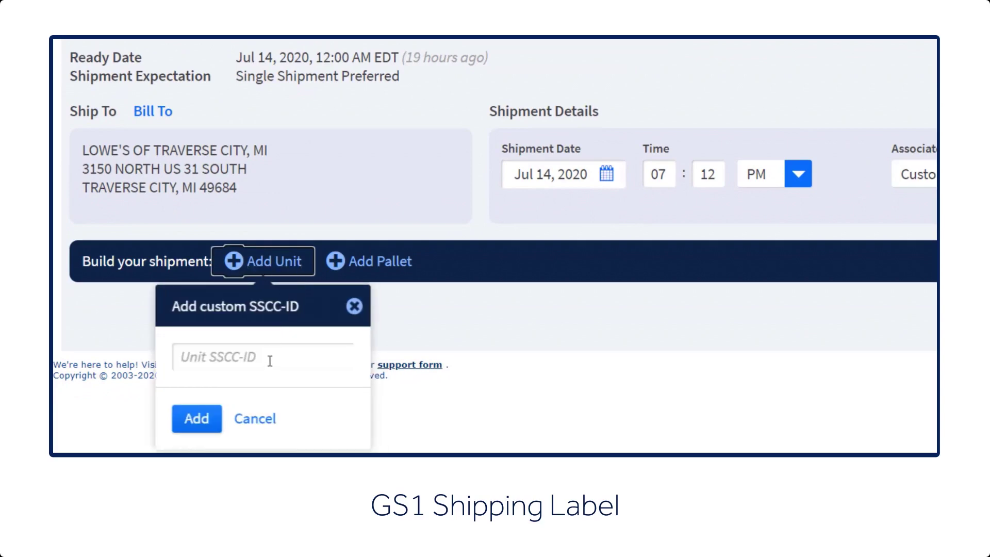
pyautogui.click(269, 363)
pyautogui.hotkey('ctrl', 'v')
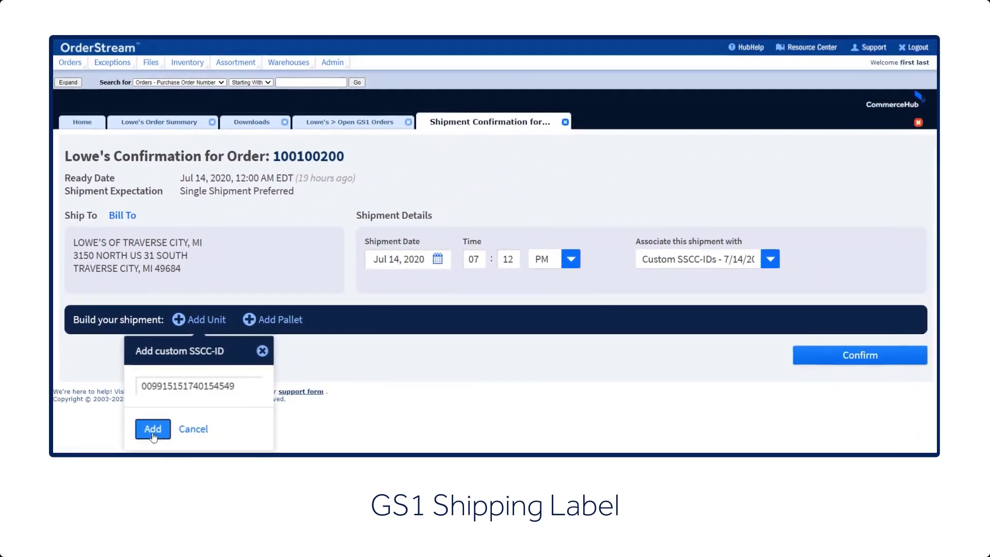
pyautogui.click(196, 418)
# - Confirm the custom unit's shipment with tracking number 555555555, ship quantity 1 and dimensions 12 × 12 × 12 in at 20 lb
pyautogui.scroll(-3, 455, 235)
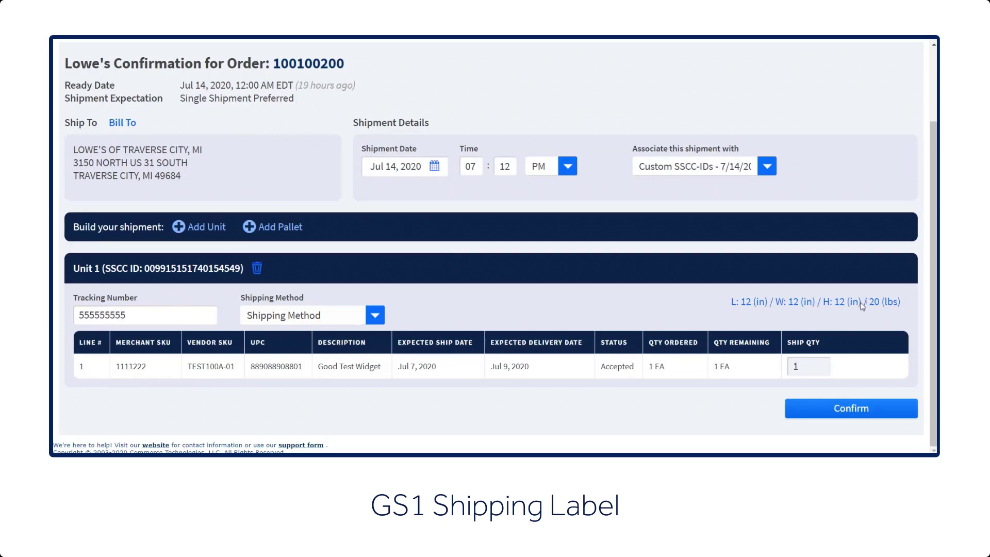
pyautogui.click(852, 414)
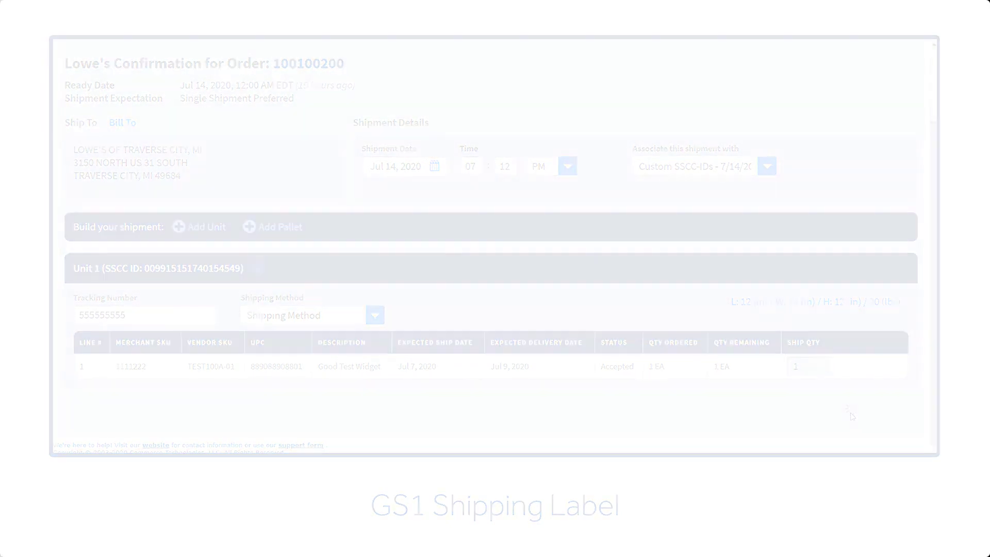